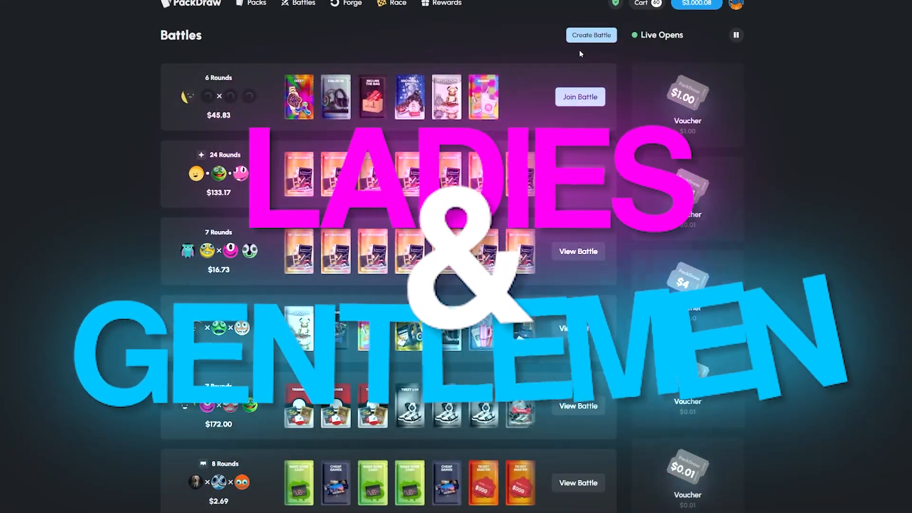
# - Start a new two-versus-two battle and sort the pack picker by newest
pyautogui.click(579, 35)
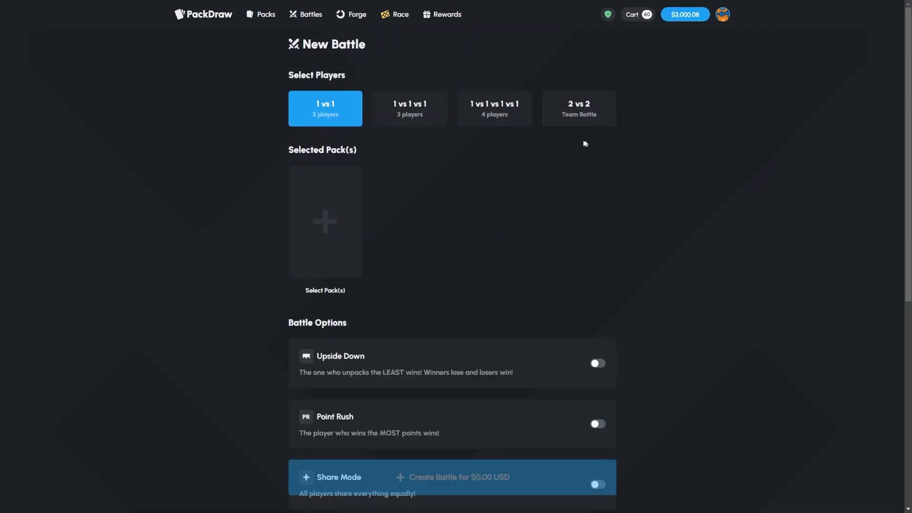
pyautogui.click(570, 124)
pyautogui.click(342, 197)
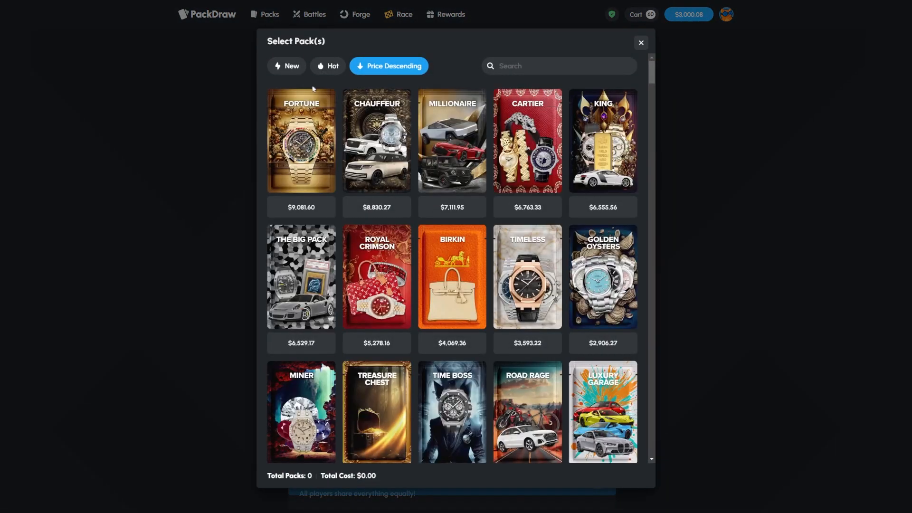
pyautogui.click(290, 73)
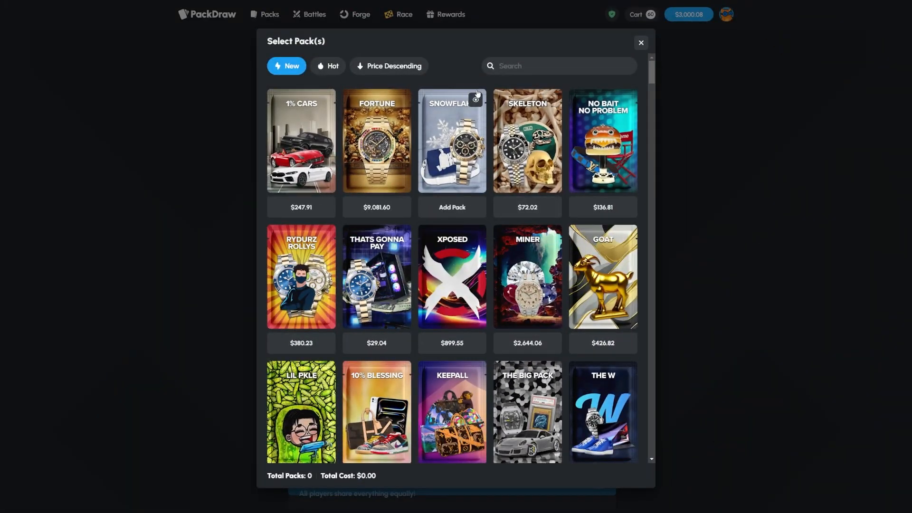
# - Review the Snowflake pack's items and odds, then confirm the pack selection for the battle
pyautogui.click(476, 99)
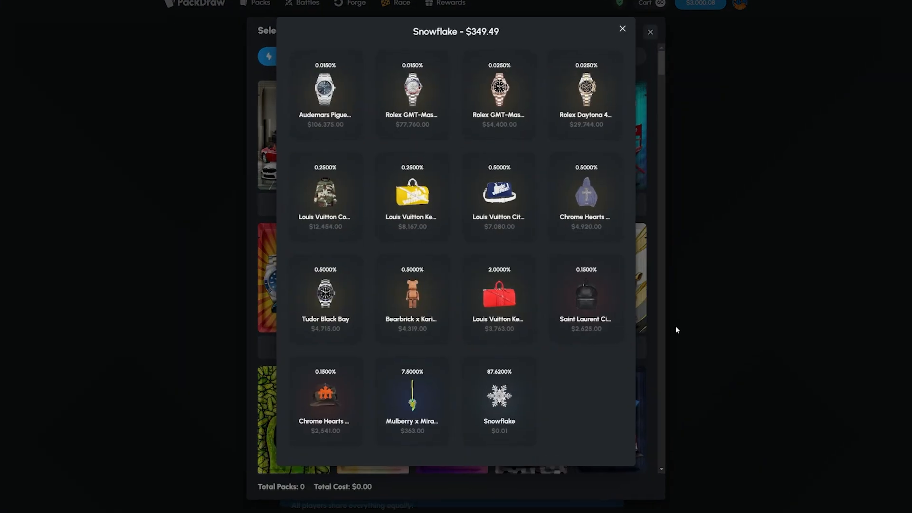
pyautogui.click(675, 330)
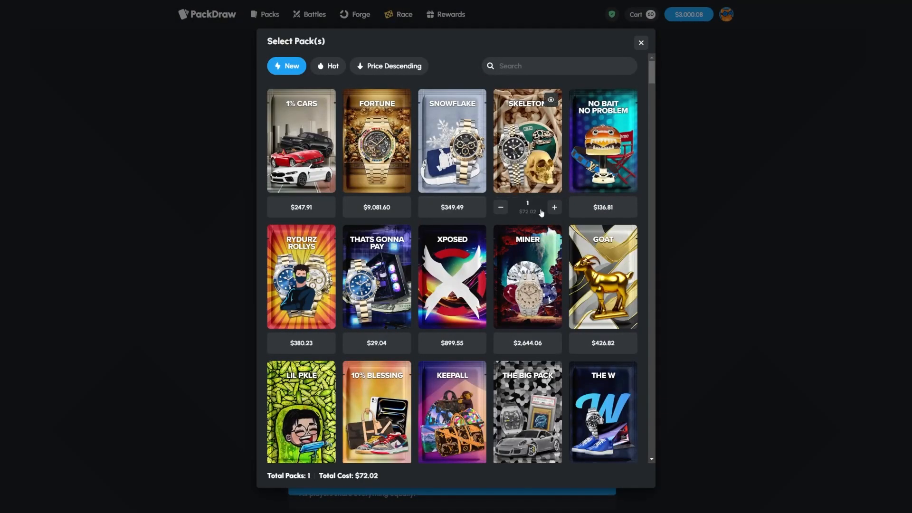
pyautogui.click(730, 217)
pyautogui.scroll(-5, 561, 293)
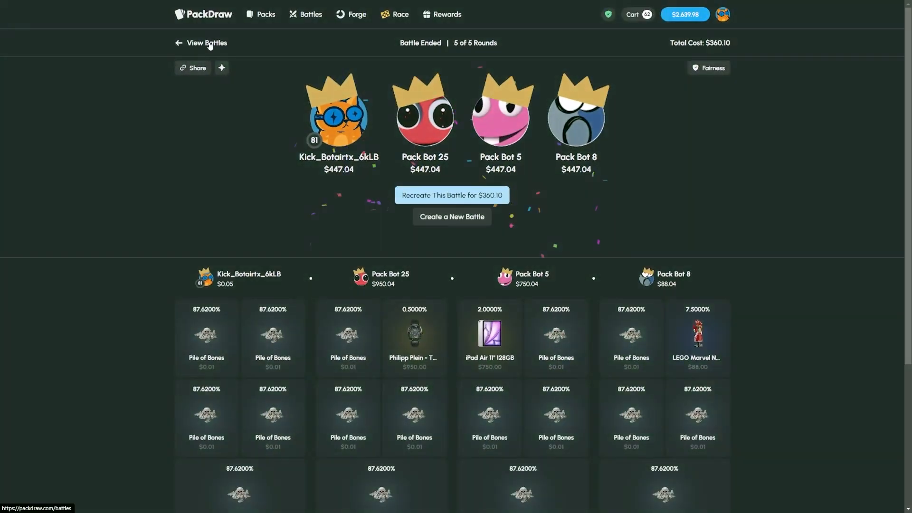
# - Set up a four-player Snowflake pack battle, pay its cost and fill the empty seats with bots
pyautogui.click(435, 214)
pyautogui.click(577, 114)
pyautogui.click(325, 204)
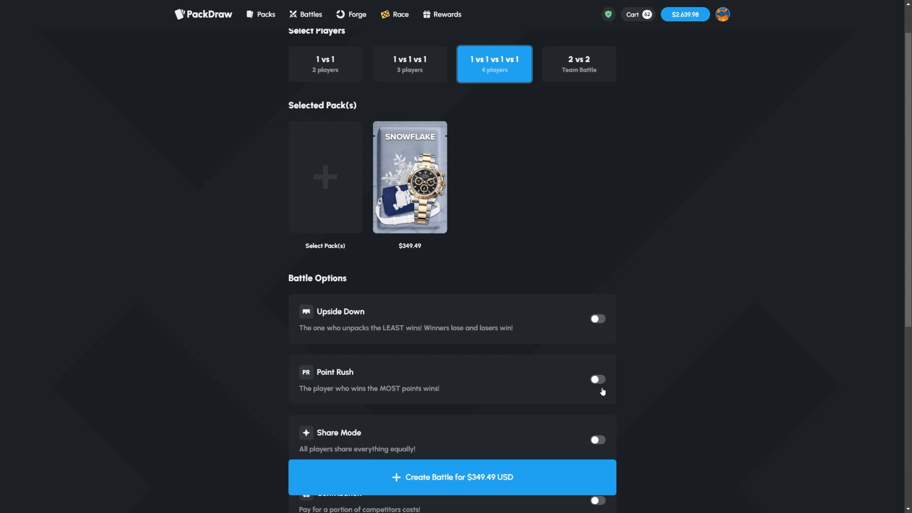
pyautogui.click(593, 477)
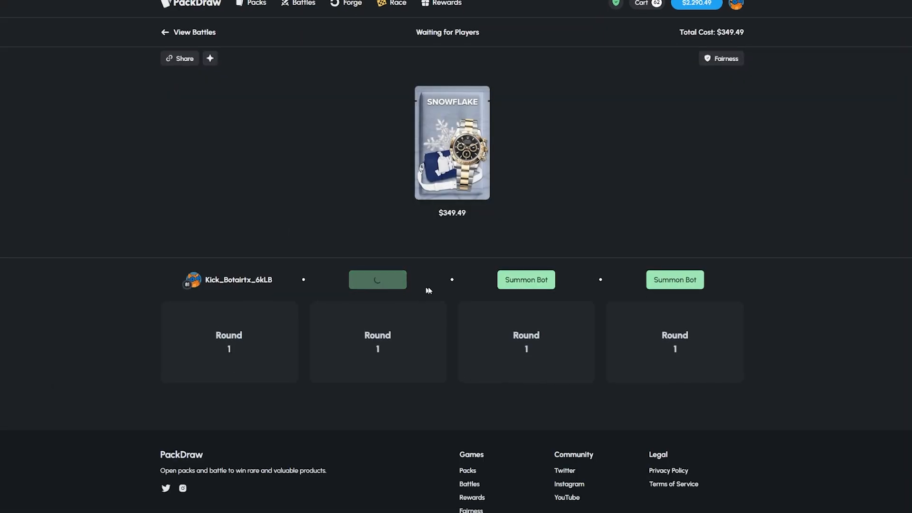
pyautogui.click(683, 275)
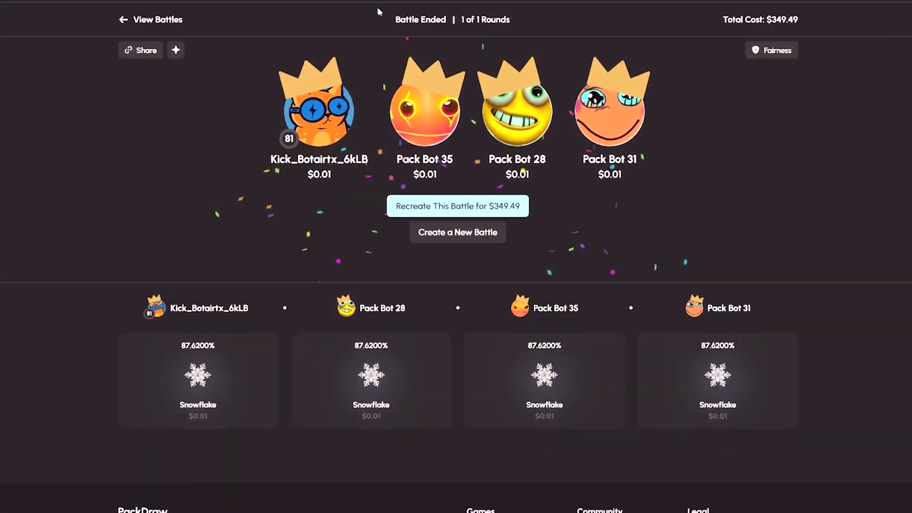
# - Return to the battles list and start configuring the $644.75 shared battle
pyautogui.click(153, 50)
pyautogui.click(585, 45)
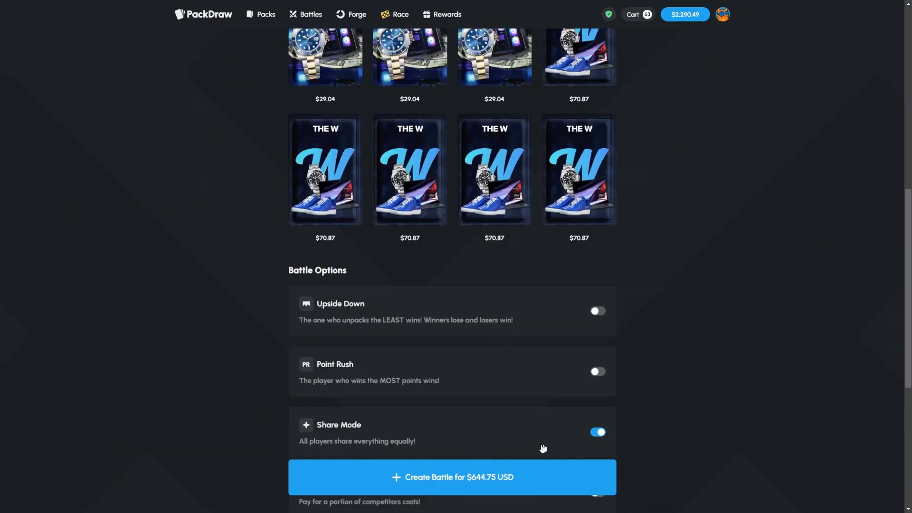
pyautogui.scroll(2, 540, 452)
pyautogui.scroll(5, 489, 468)
pyautogui.scroll(1, 621, 292)
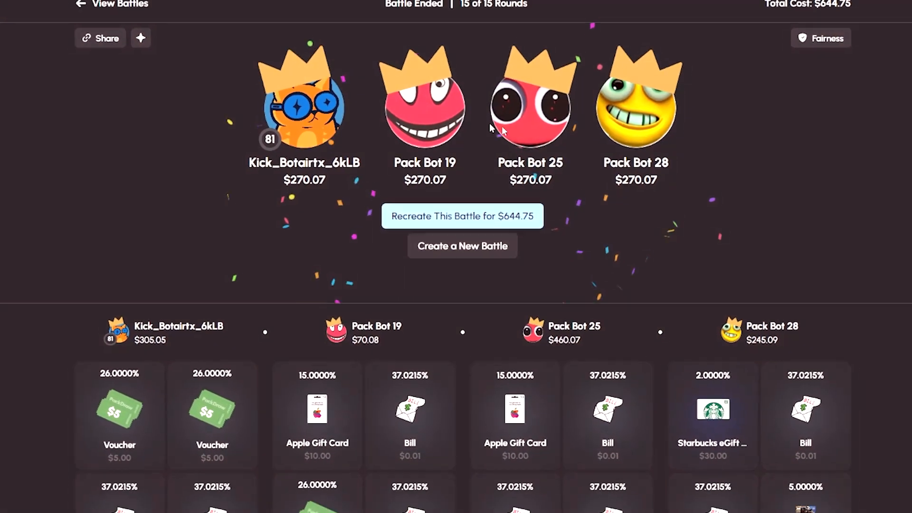
# - Return to the battles list and join an open seven-pack, three-player battle
pyautogui.click(107, 21)
pyautogui.click(574, 104)
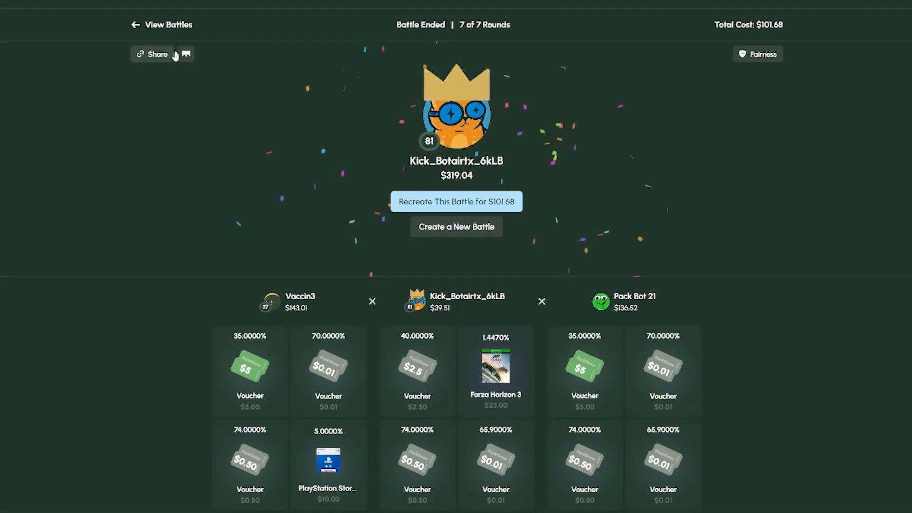
# - Create the Sleep Well battle with winnings shared equally among all players
pyautogui.click(216, 44)
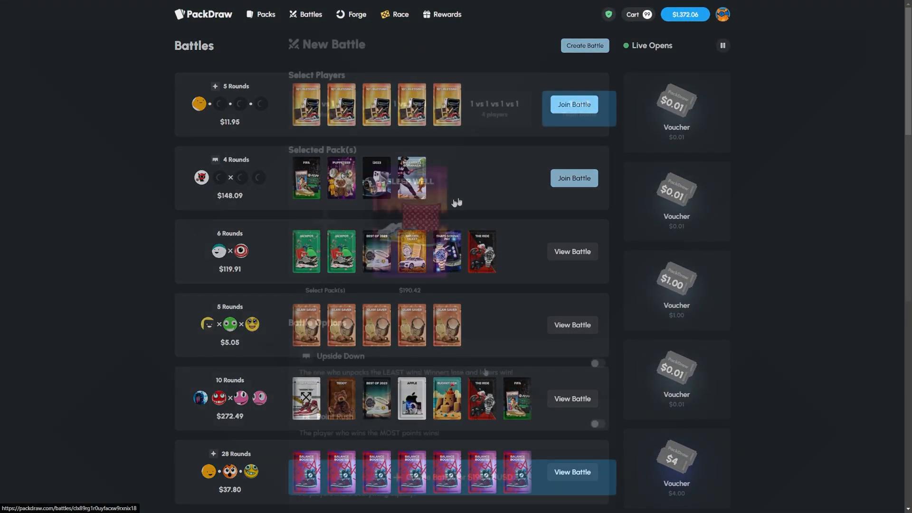
pyautogui.scroll(3, 521, 483)
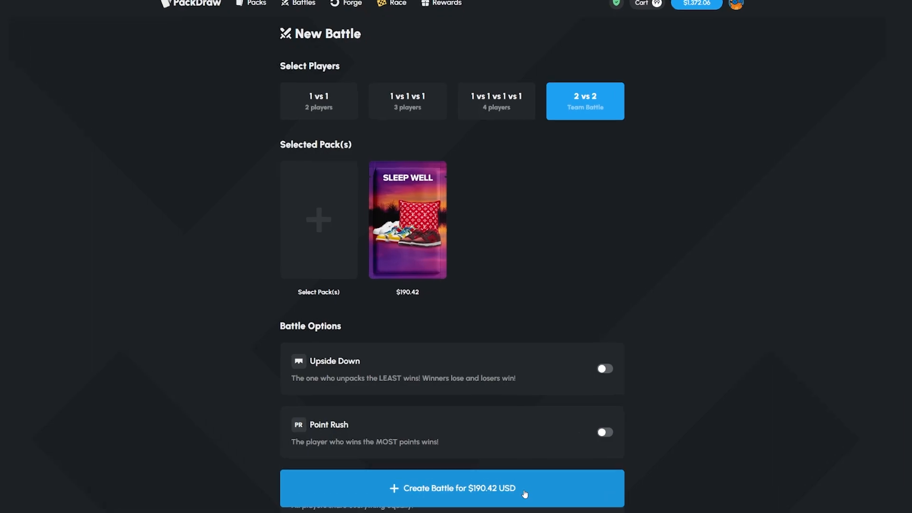
pyautogui.scroll(-3, 611, 204)
pyautogui.click(605, 310)
pyautogui.click(456, 488)
# - Fill the three empty seats with bots and recreate the finished four-player battle
pyautogui.click(381, 279)
pyautogui.click(526, 279)
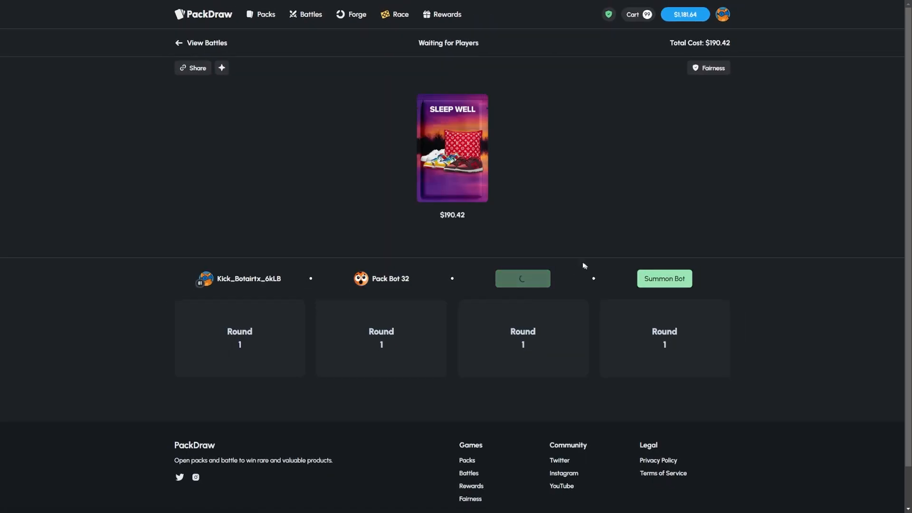
pyautogui.click(677, 279)
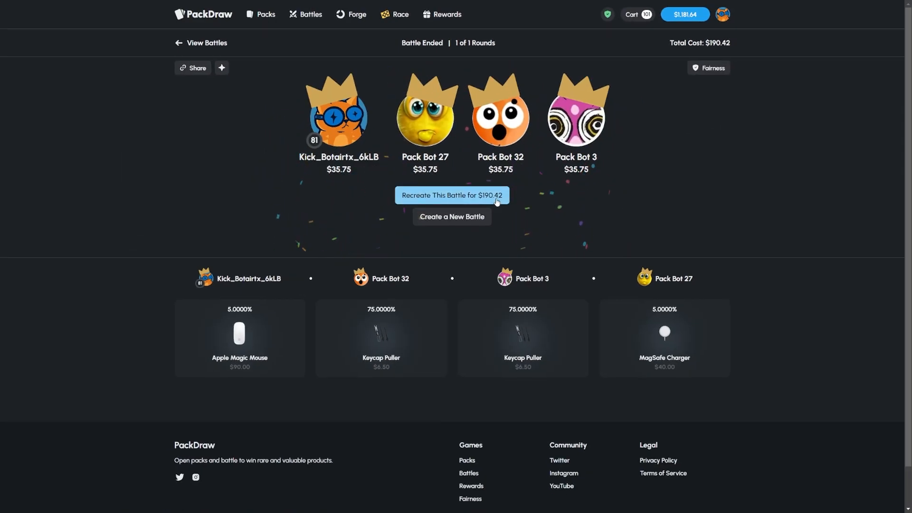
pyautogui.click(497, 203)
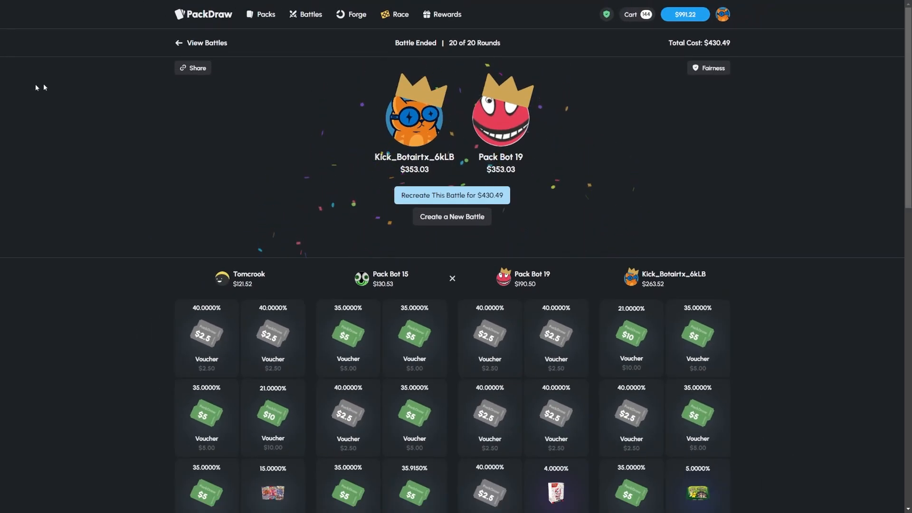
# - Run the 2 vs 2 Shoe Factory battle with bots in every empty slot, then recreate it
pyautogui.click(212, 48)
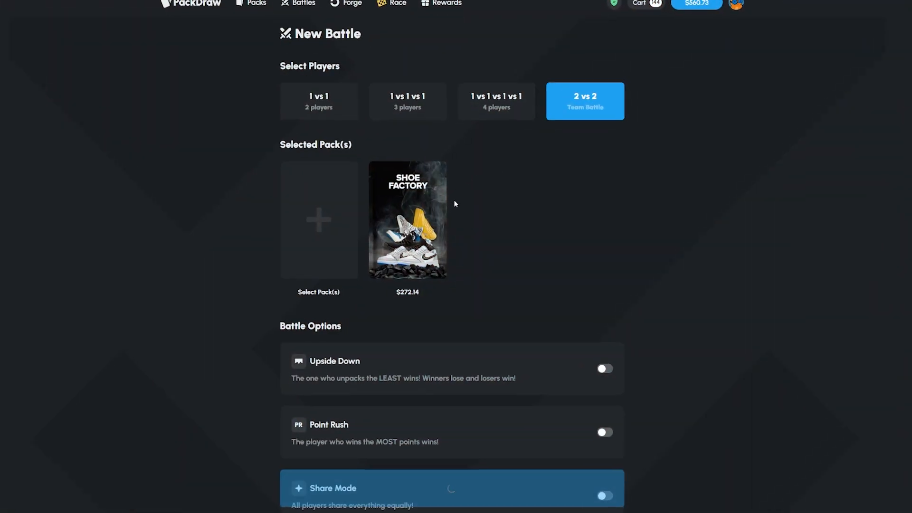
pyautogui.click(399, 280)
pyautogui.click(527, 280)
pyautogui.click(666, 279)
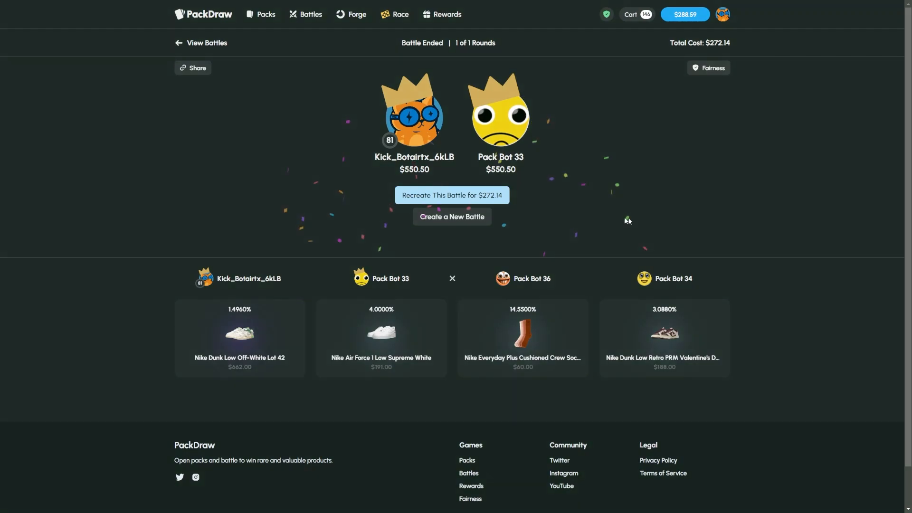
pyautogui.click(507, 196)
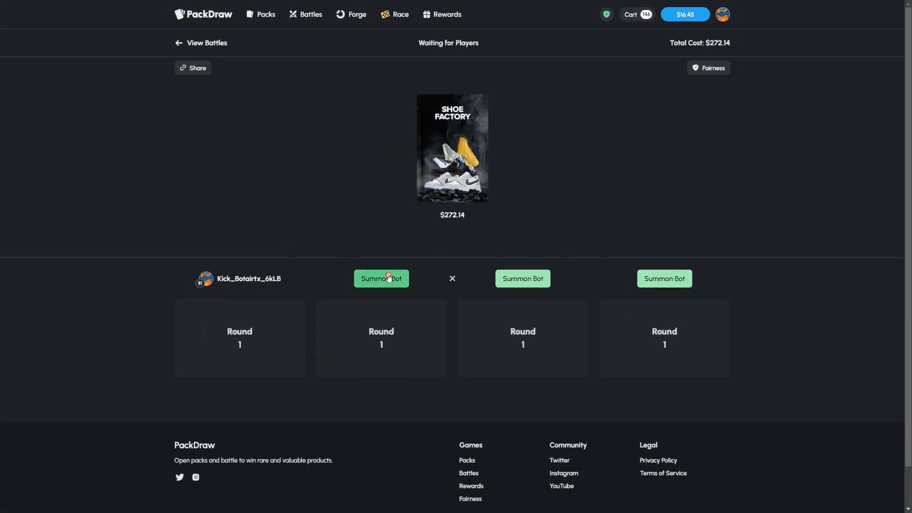
# - Fill the recreated $272.14 battle's empty slots with bots and let it play out
pyautogui.click(523, 278)
pyautogui.click(665, 279)
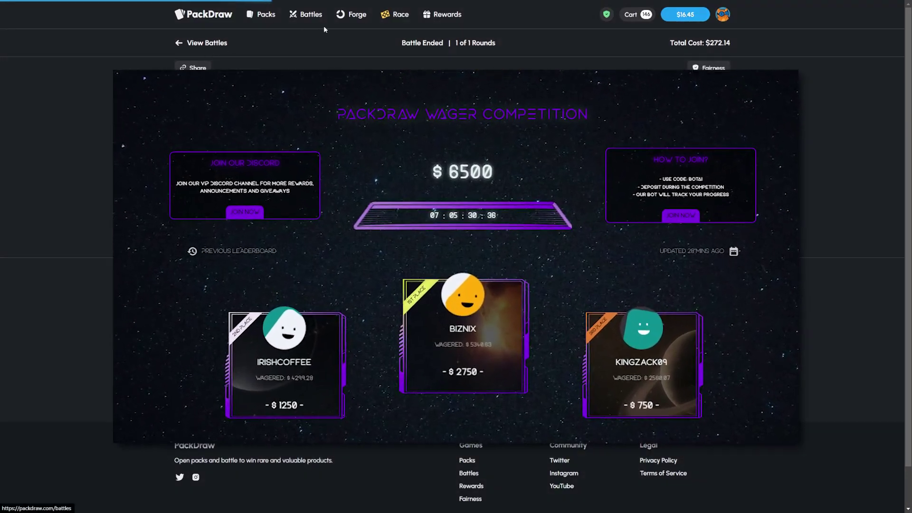
# - Leave the battle results for Forge and cap upgrade items at a $500 maximum price
pyautogui.click(313, 16)
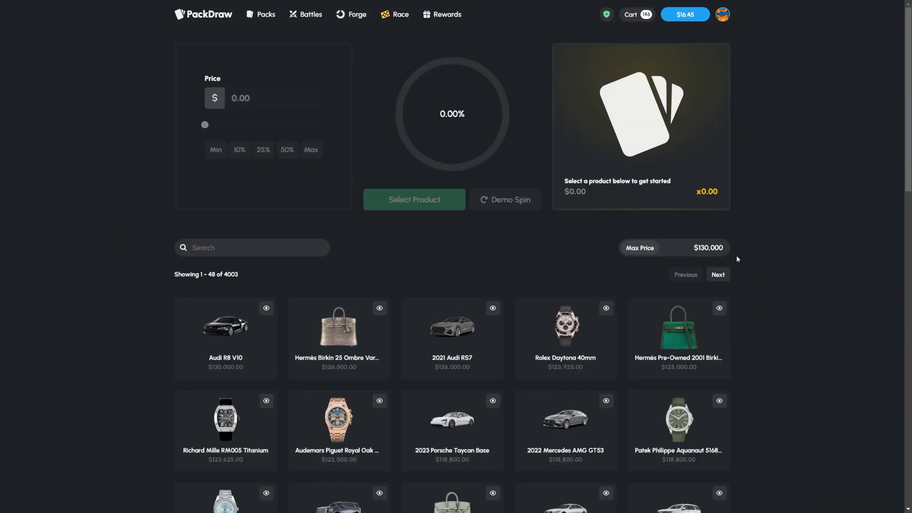
pyautogui.press('BackSpace')
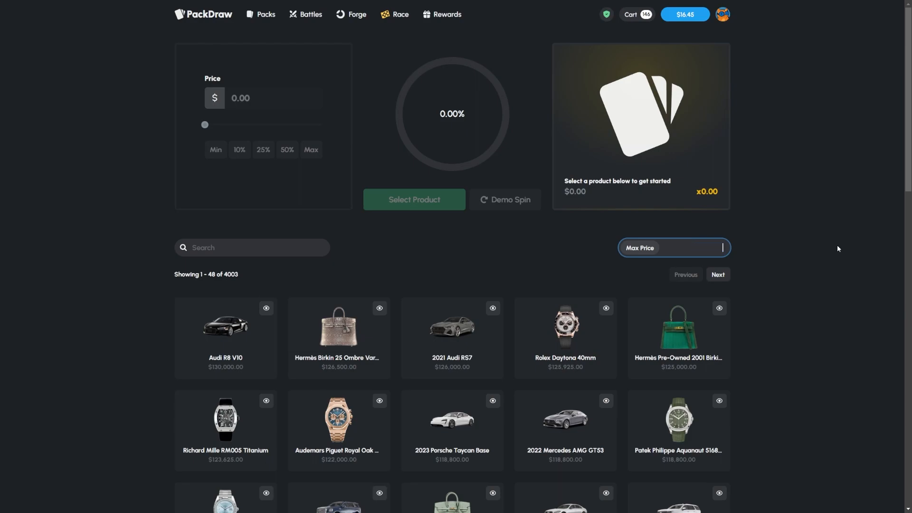
pyautogui.write('500')
pyautogui.click(390, 243)
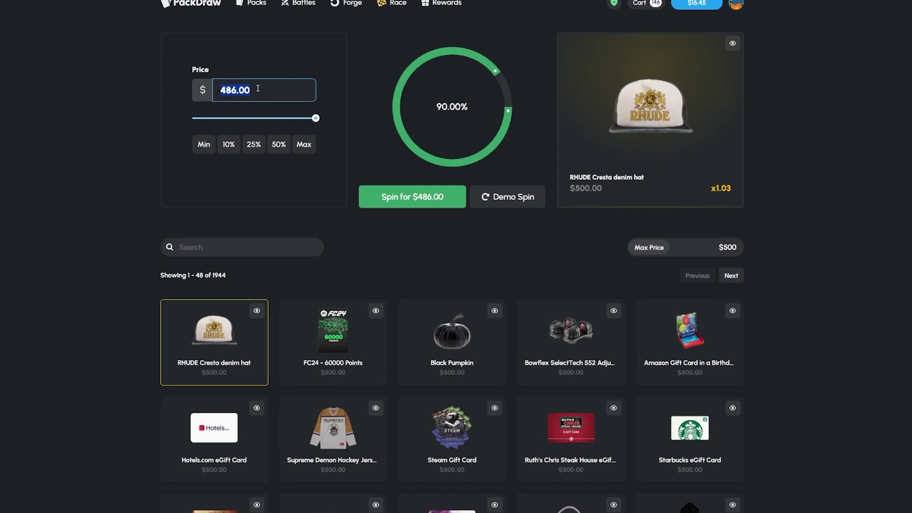
pyautogui.write('16.45')
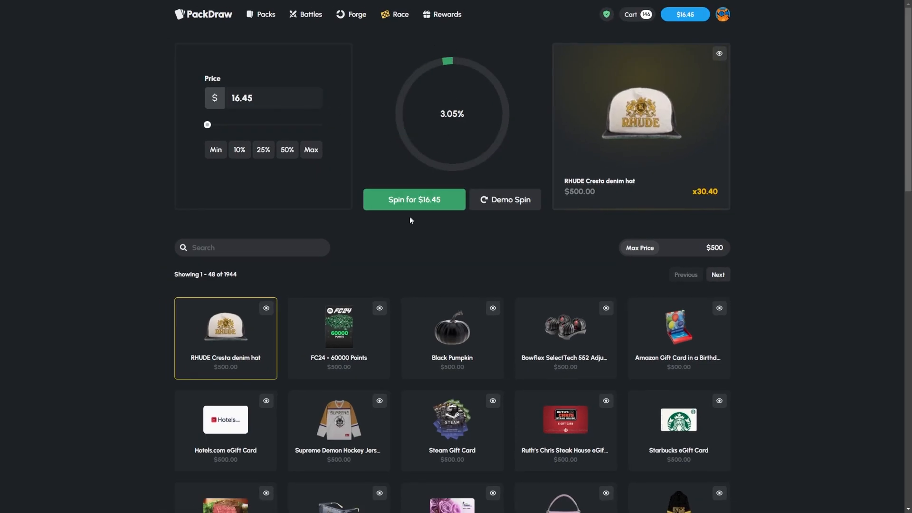
# - Spin $16.44 toward the RHUDE Cresta denim hat past the low-balance warning, leaving $0.01
pyautogui.click(411, 201)
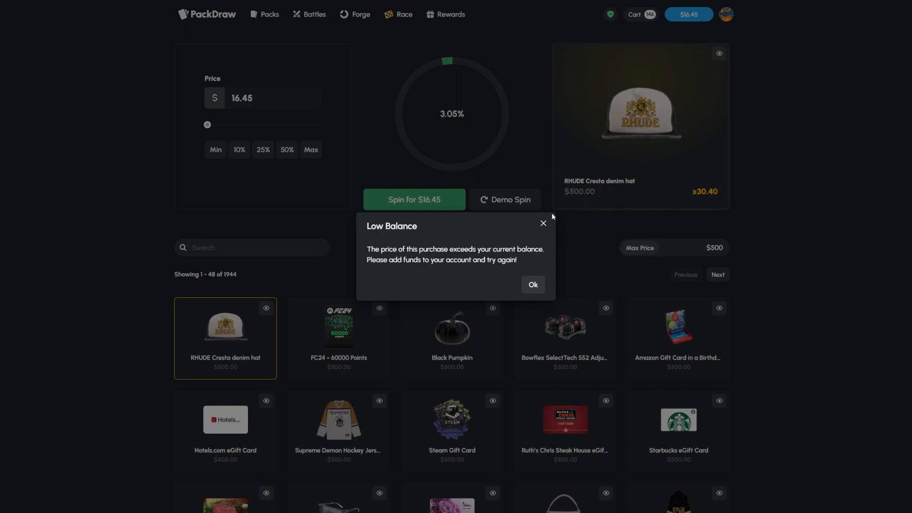
pyautogui.click(543, 223)
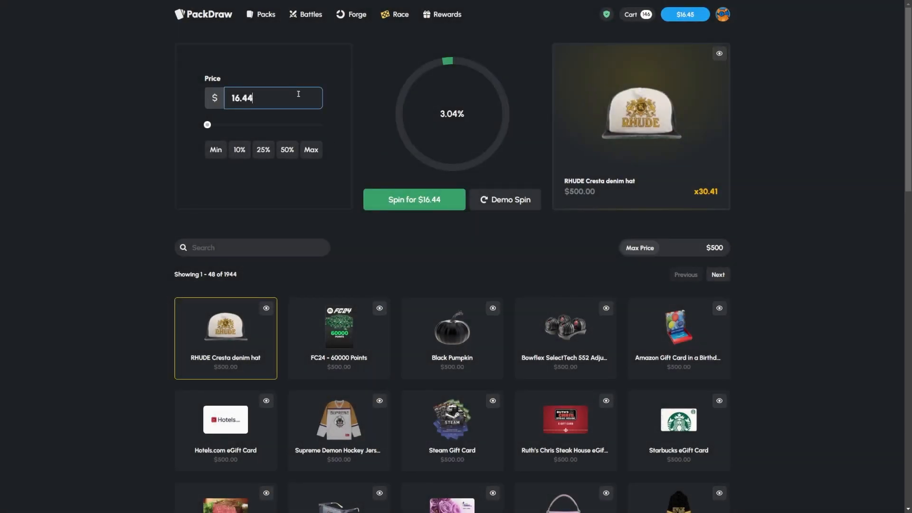
pyautogui.click(414, 200)
pyautogui.click(636, 14)
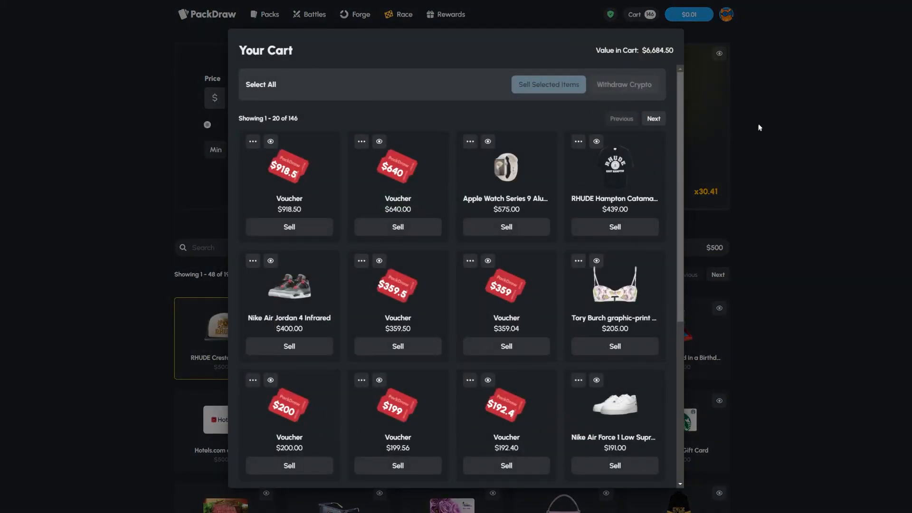
pyautogui.click(760, 126)
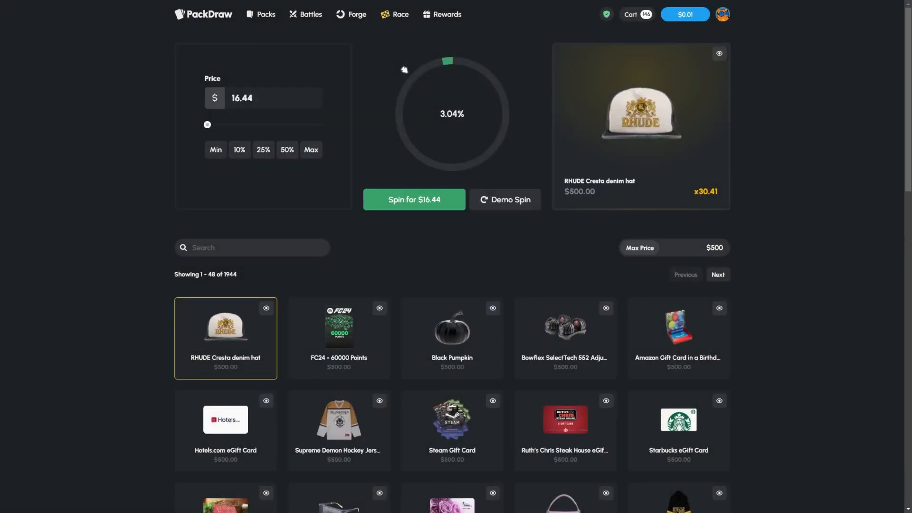